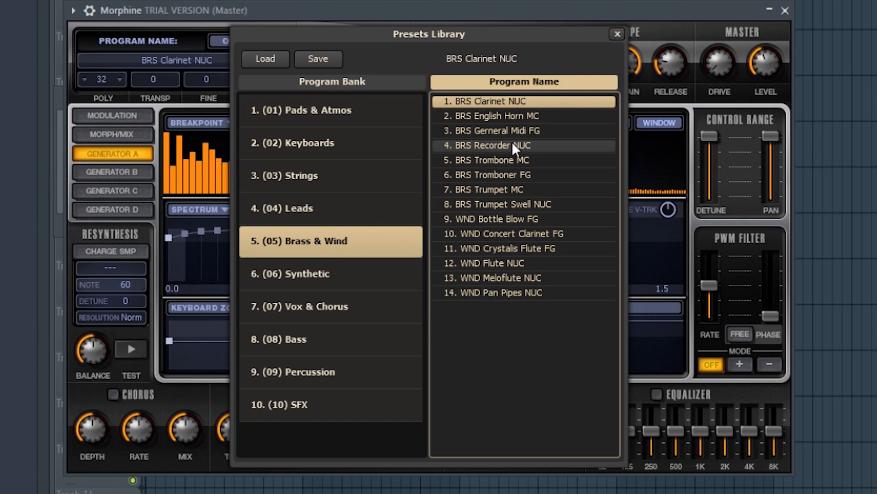
Step: Audition the WND Crystalis Flute FG preset in Morphine's Brass & Wind bank and load BRS Trombone MC
click(531, 249)
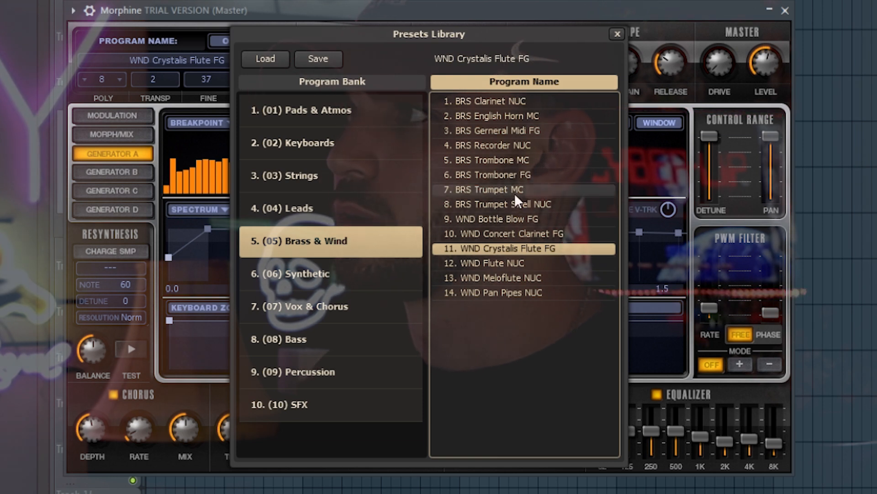
click(508, 160)
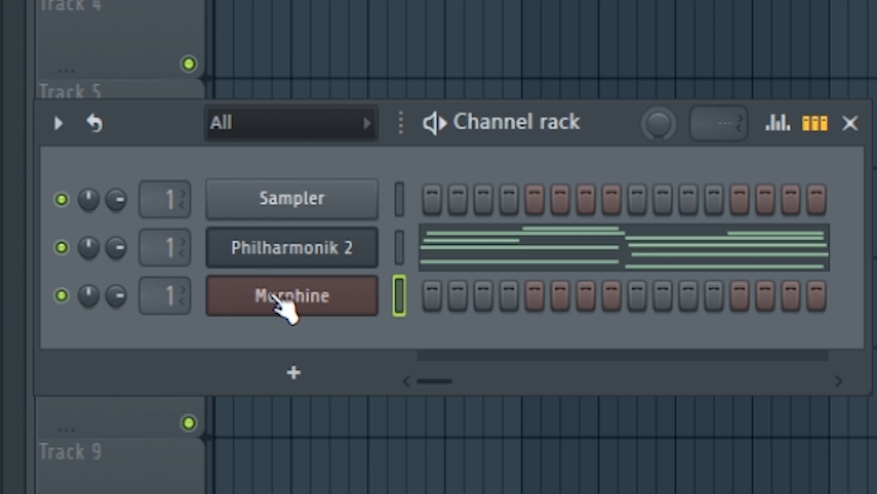
Step: Shorten the final D#5 note in Morphine's piano roll and fill the freed space with a C#5 note
right_click(277, 300)
click(409, 294)
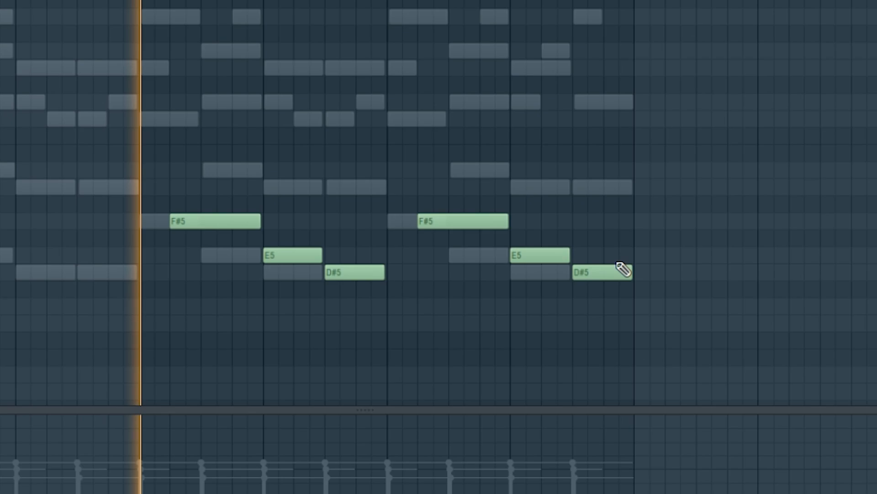
drag(628, 272, 602, 272)
click(610, 311)
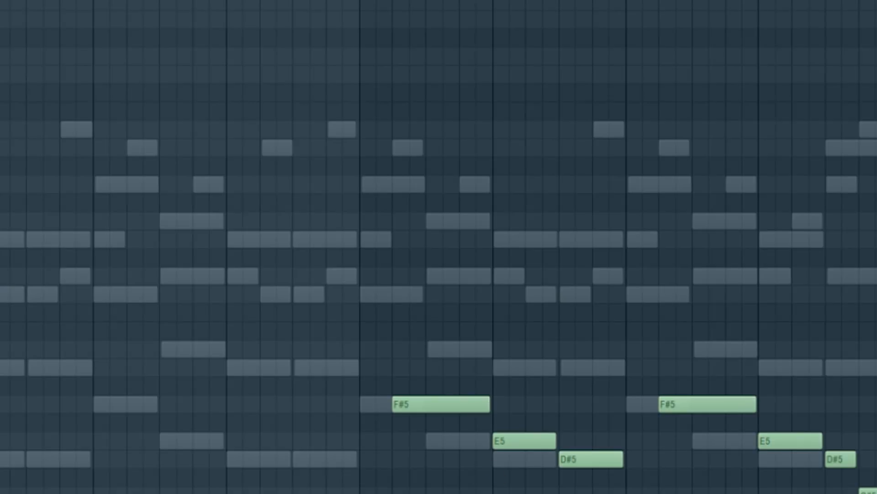
Step: Randomize the pan and velocity levels of the Morphine melody notes with the bipolar setting
key(alt+r)
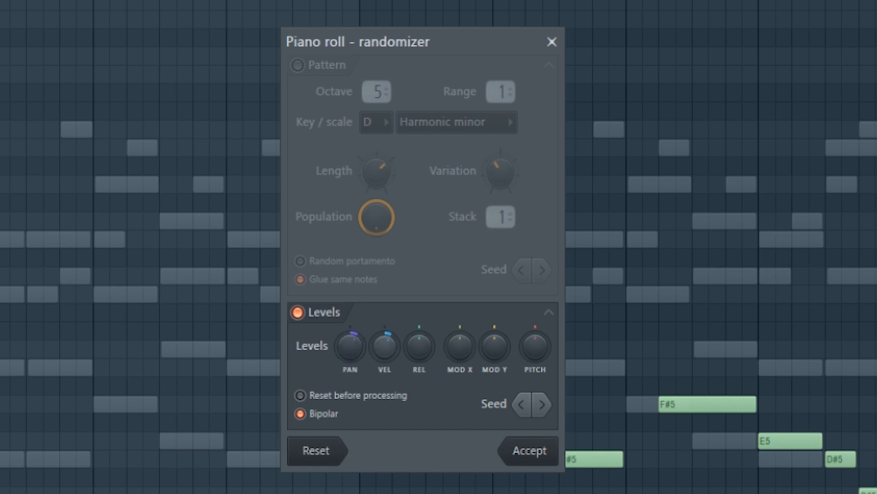
click(558, 449)
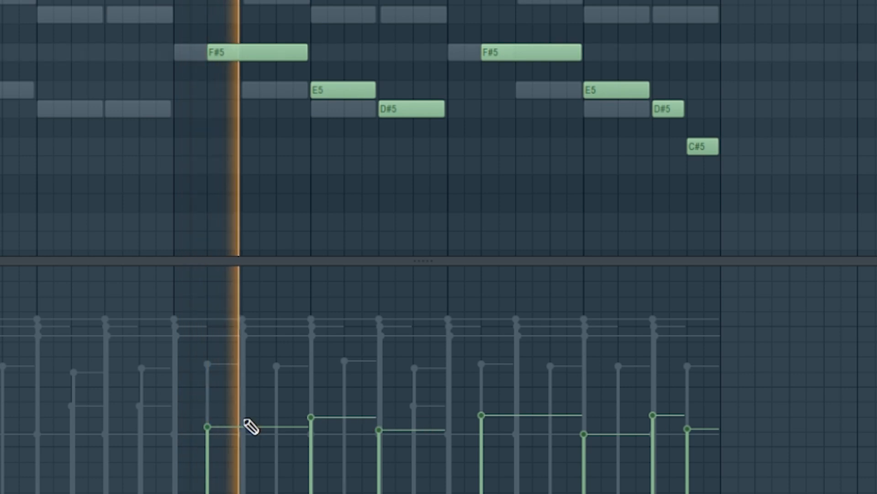
click(238, 413)
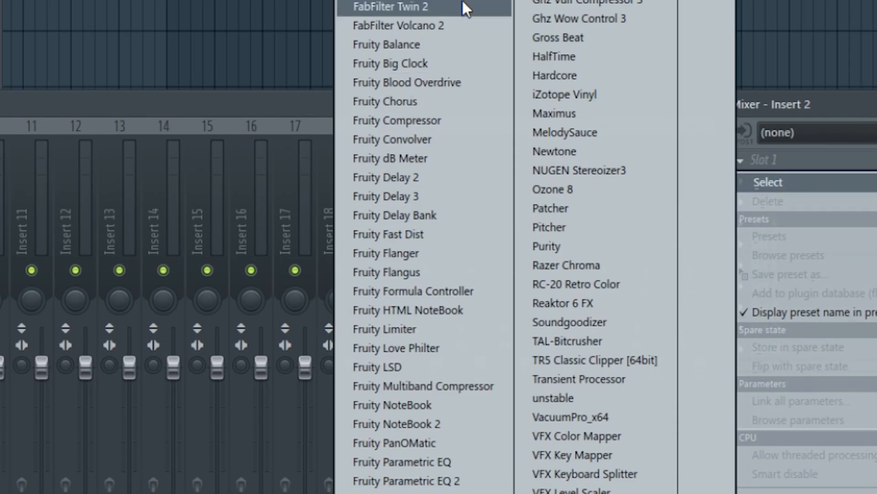
Step: Add RC-20 Retro Color to Insert 2, switch off its Noise module and leave Digital off
click(576, 284)
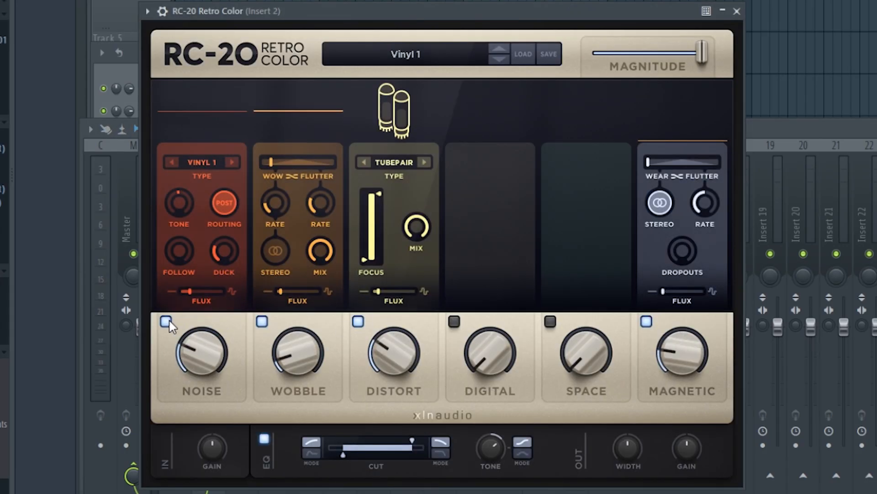
click(166, 322)
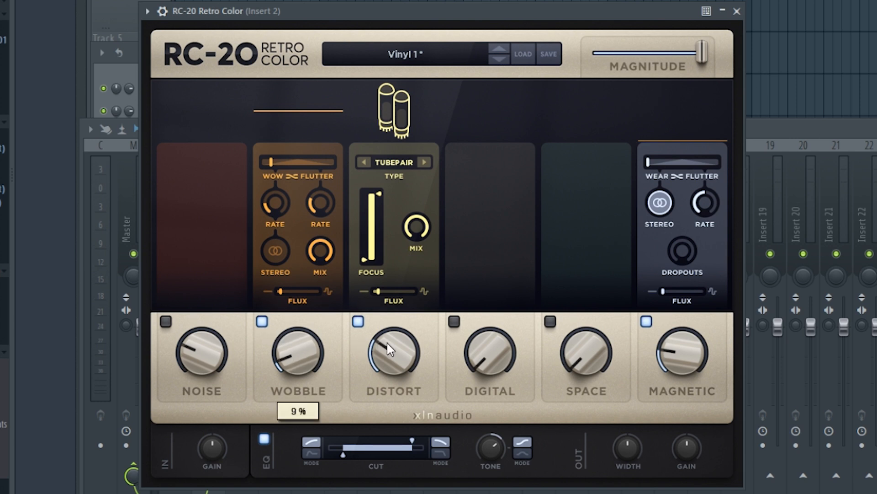
click(454, 321)
click(455, 322)
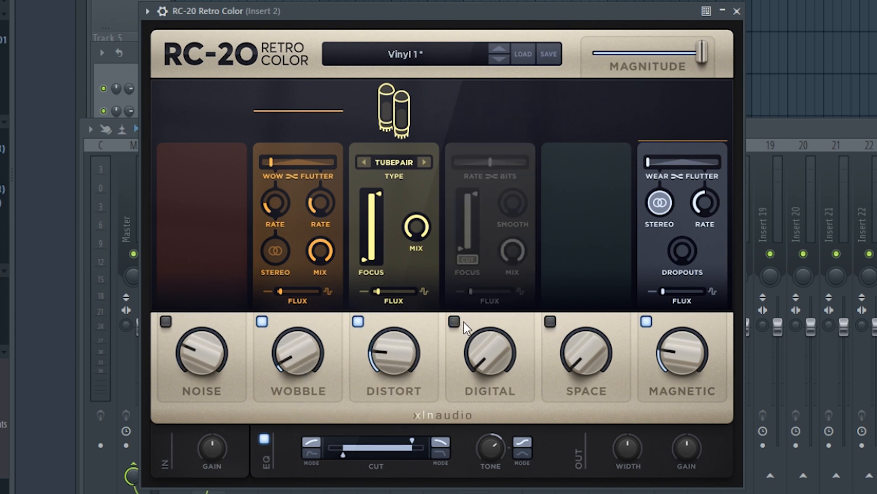
Step: Enable RC-20's Space module at a low amount and narrow the Distort focus to about 127–1970 Hz
click(551, 322)
drag(579, 351, 576, 309)
drag(378, 194, 382, 231)
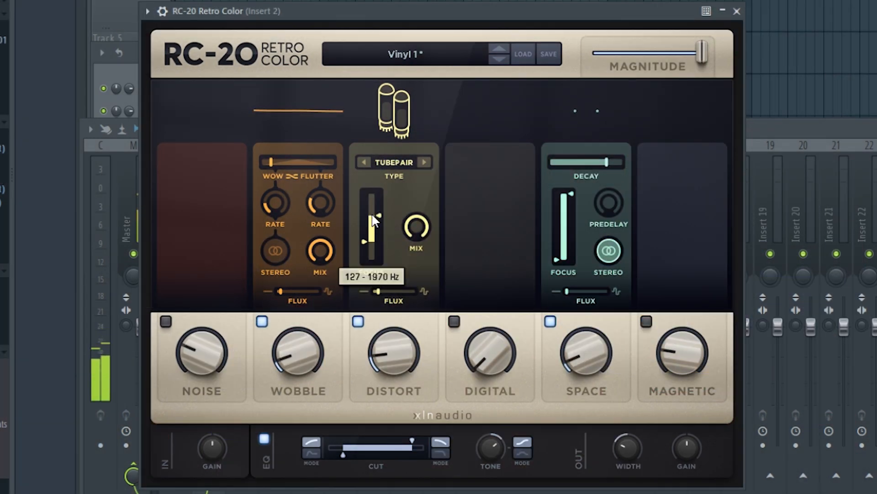
mouse_move(374, 221)
mouse_down()
mouse_move(371, 251)
mouse_move(380, 254)
mouse_move(379, 221)
mouse_up()
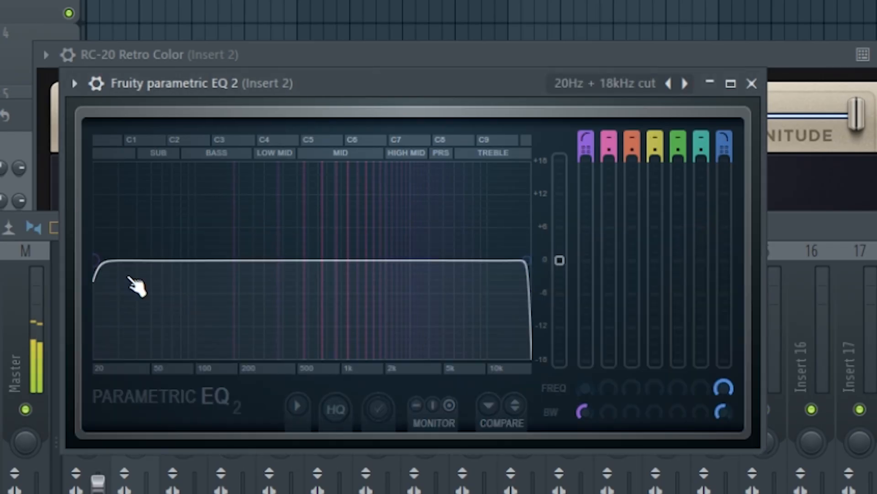
Step: Raise the low cut to about 100 Hz and lower the high cut in Insert 2's Fruity parametric EQ 2
drag(96, 261, 204, 259)
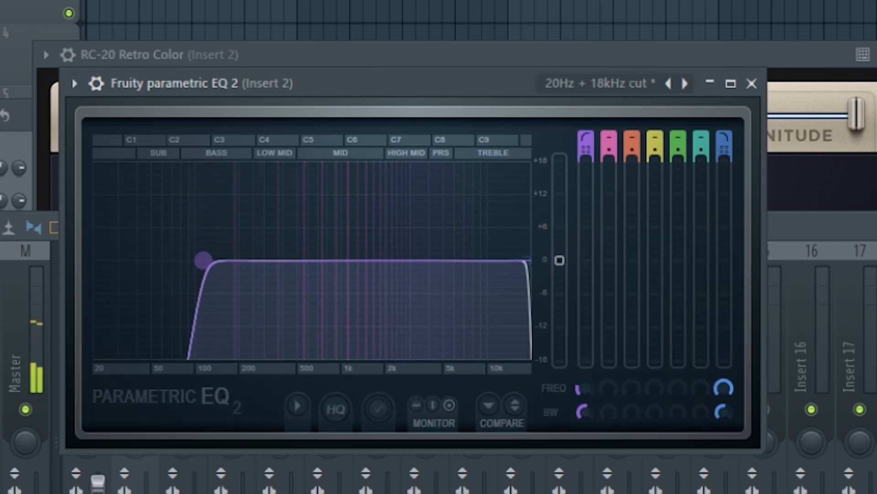
drag(516, 281, 460, 261)
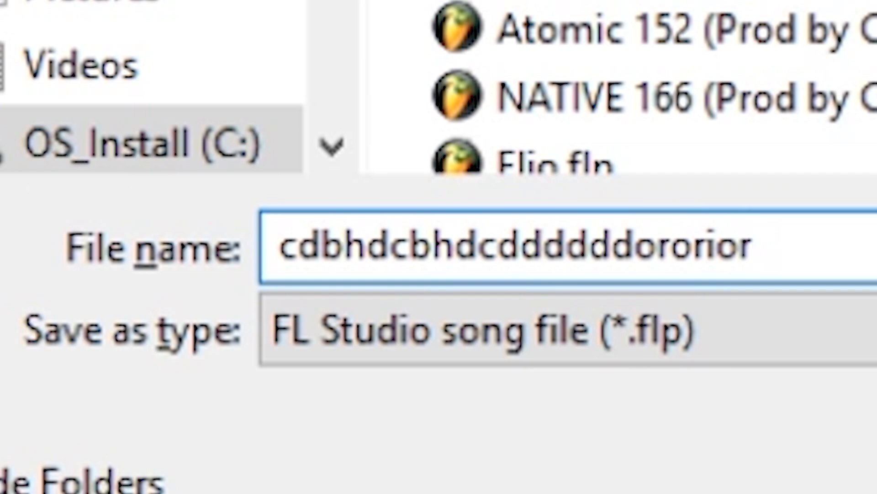
Step: Save the project as an FL Studio song file named cdbhdcbhdcddddddororiorytytyytt
key(Return)
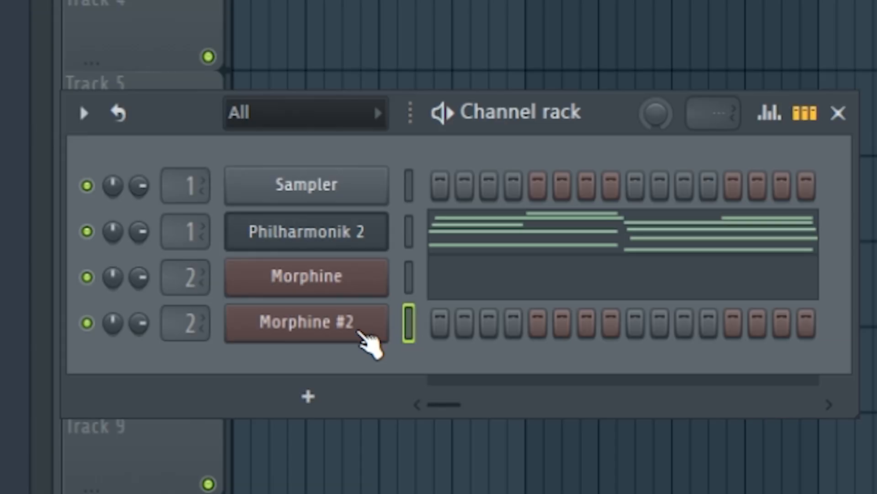
Step: Load the WND Crystalis Flute FG preset into Morphine #2 and audition it over the pattern's playback
click(361, 332)
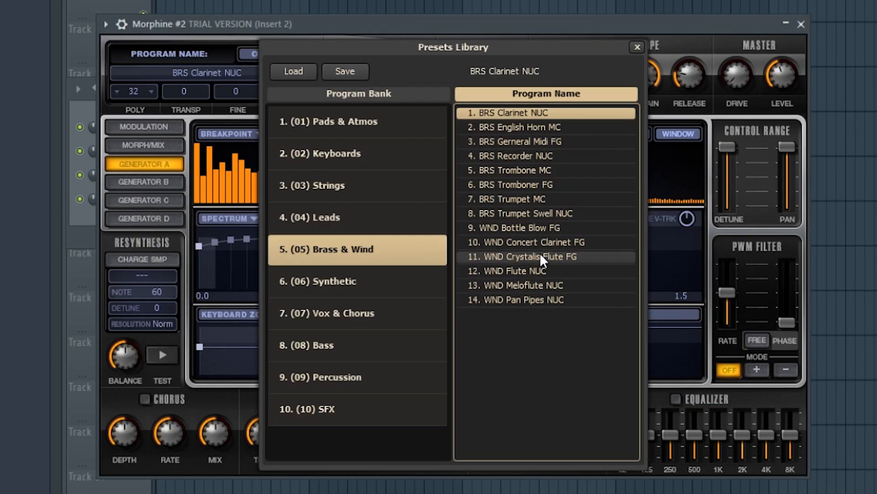
click(541, 259)
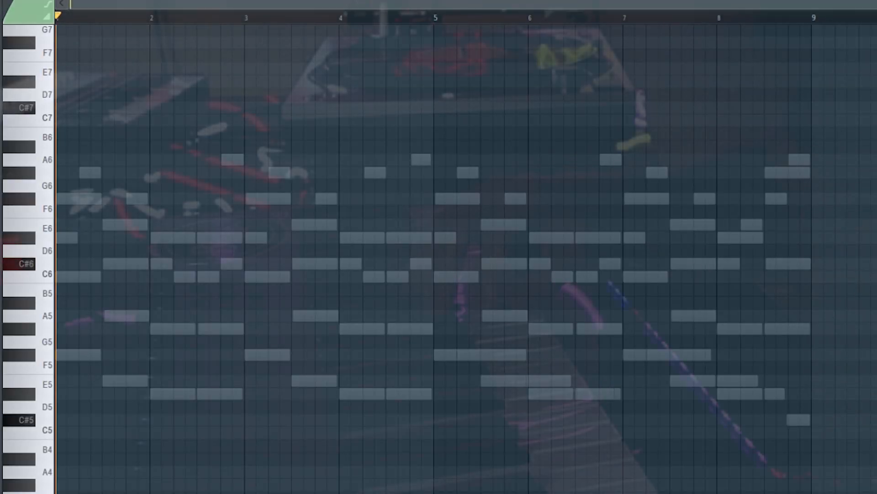
key(space)
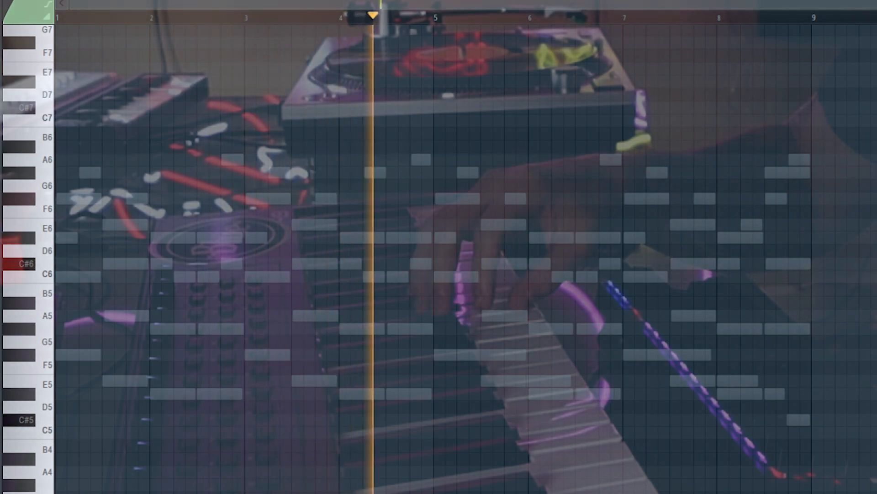
key(space)
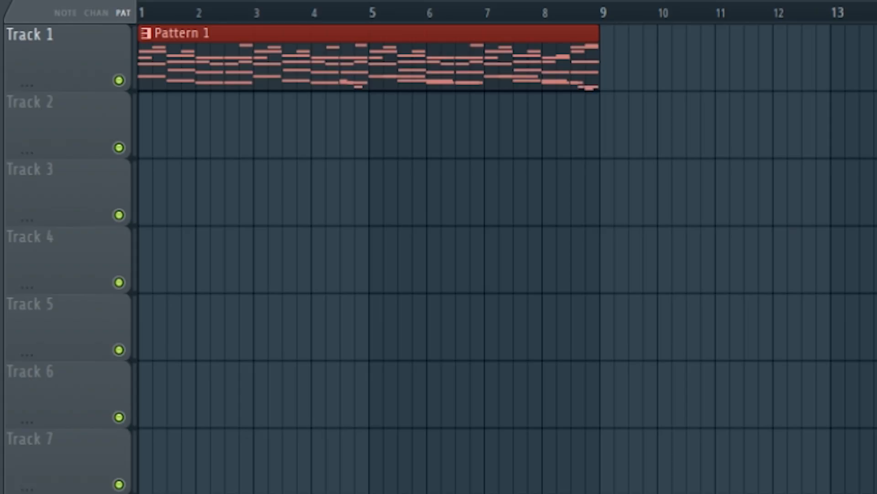
Step: Place a copy of the Philharmonik 2 clip at bar 9 and a copy of Morphine #2 at bar 17
click(684, 3)
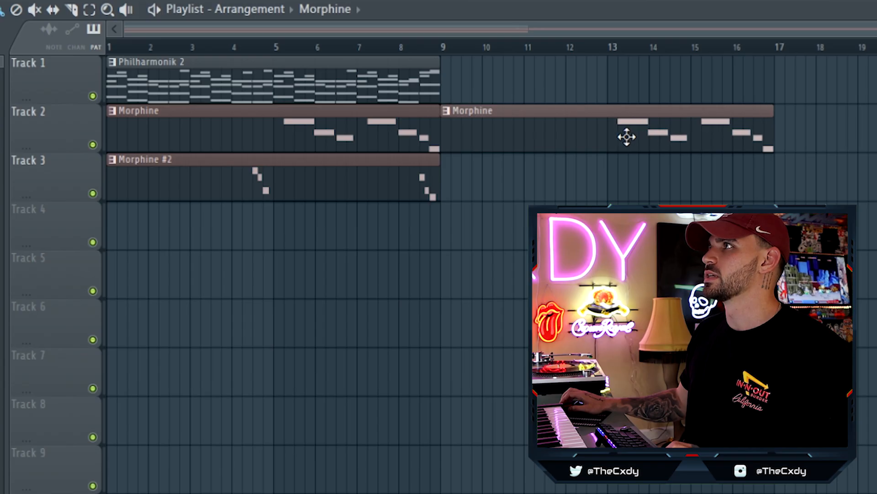
click(327, 70)
drag(369, 81, 699, 77)
click(338, 180)
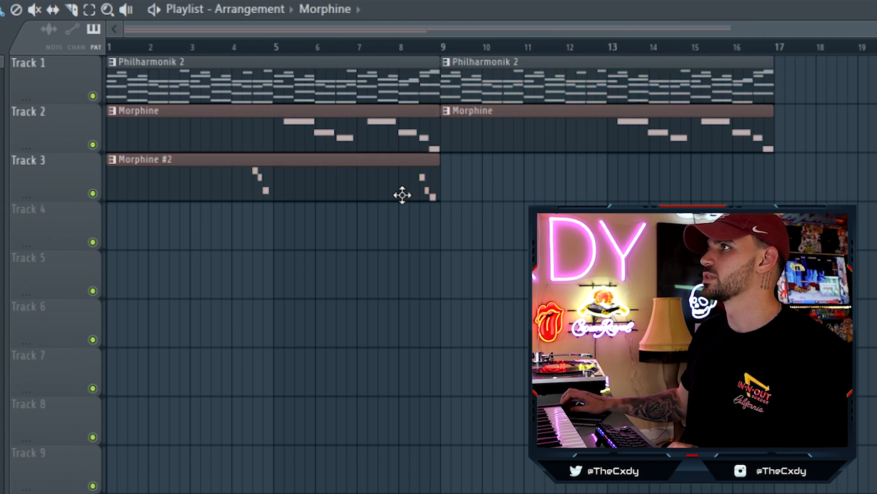
drag(402, 195, 686, 201)
Step: Add Philharmonik 2 clips at bars 17 and 25 on Track 1
click(815, 91)
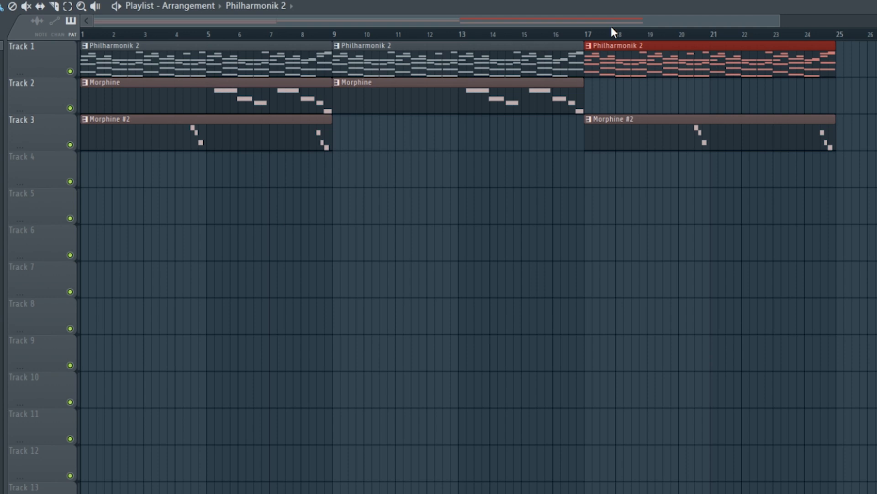
scroll(815, 42, down, 3)
click(786, 92)
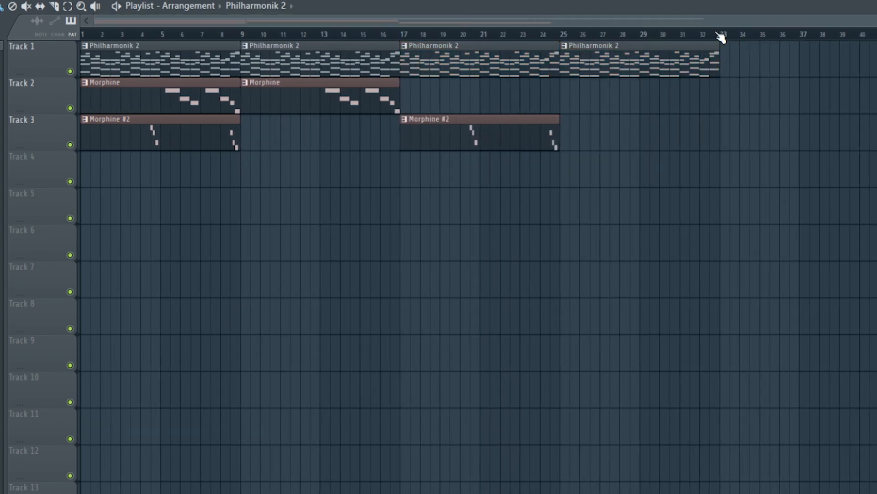
Step: Return the playback position to the song's start and arm the Master mixer track for disk recording
drag(723, 38, 82, 38)
click(238, 38)
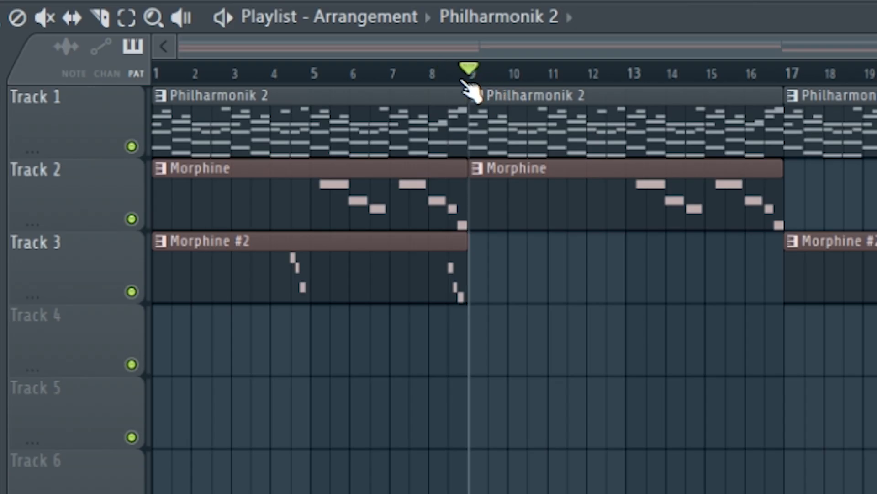
drag(484, 83, 7, 96)
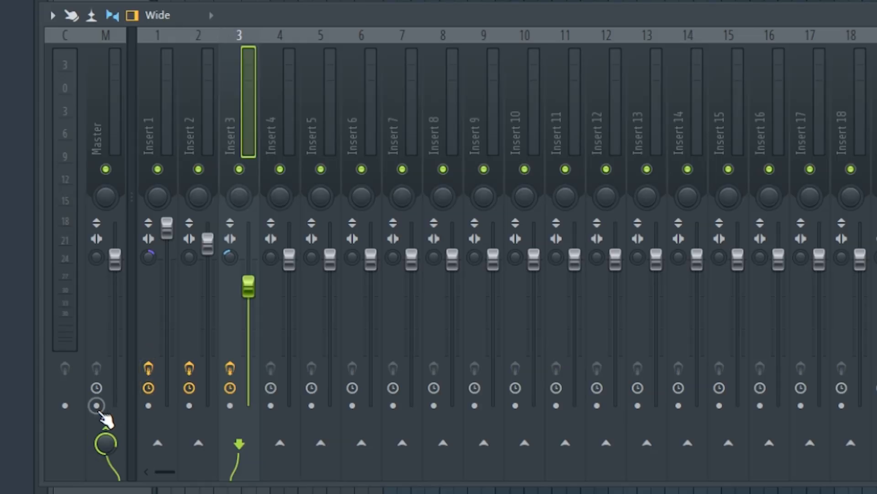
click(97, 406)
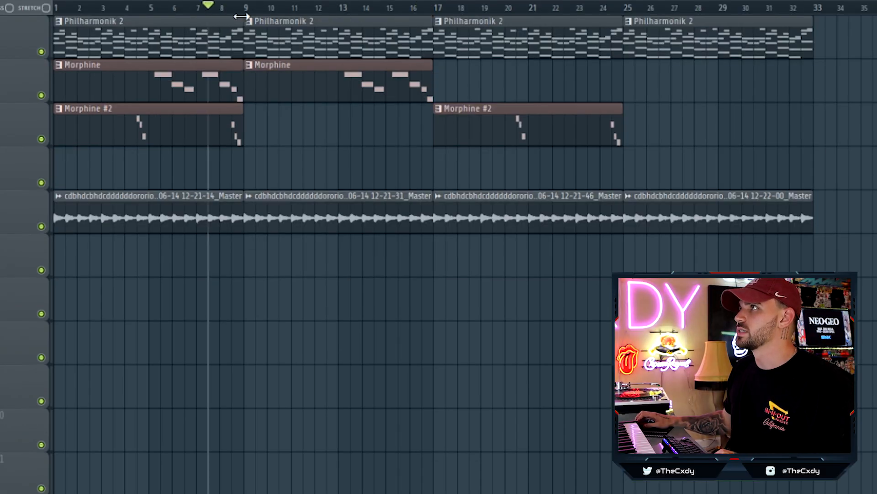
drag(242, 17, 52, 16)
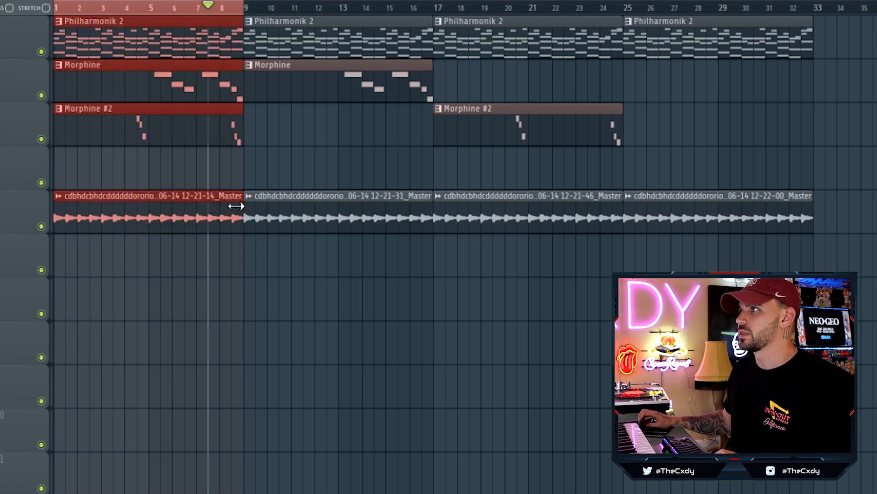
ctrl+click(271, 144)
double_click(190, 5)
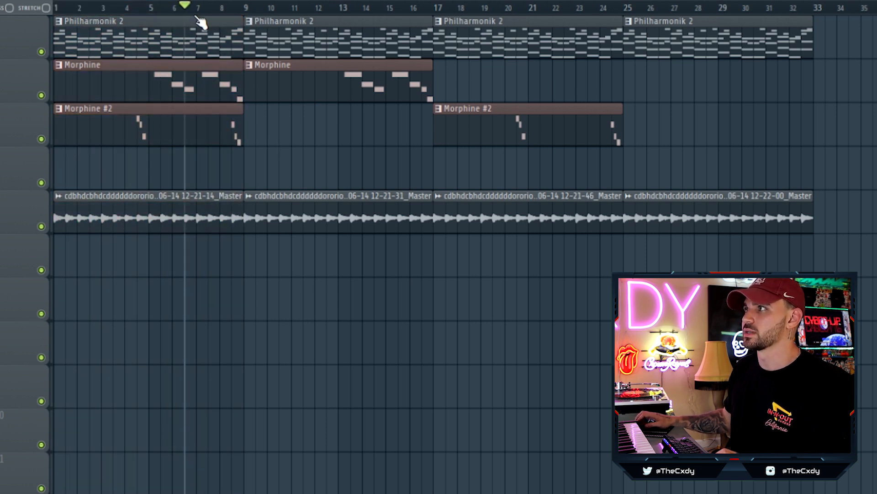
drag(818, 12, 40, 48)
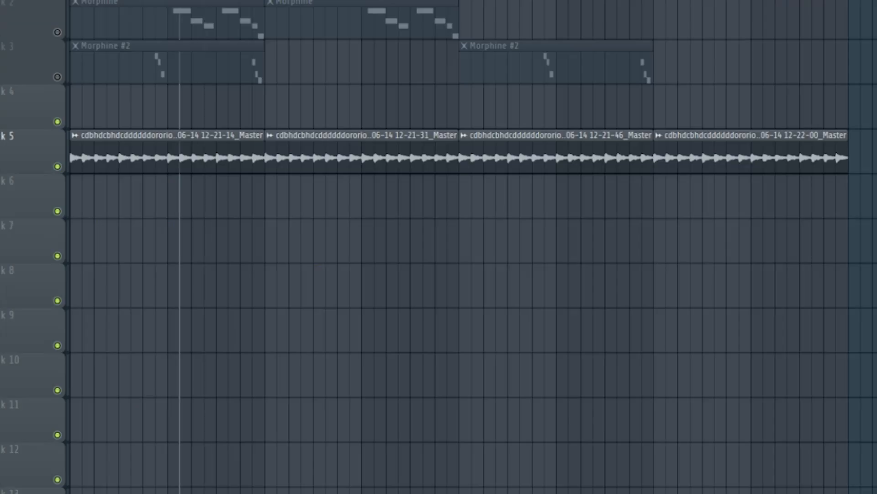
key(ctrl+d)
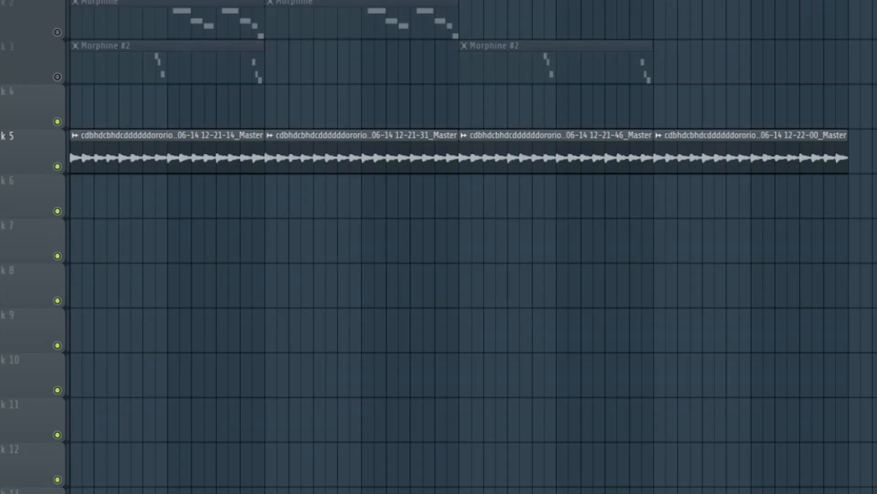
Step: Open the settings of the recorded audio clips on Track 5 and send the bar 9 clip's sample to a beat slicer
double_click(178, 153)
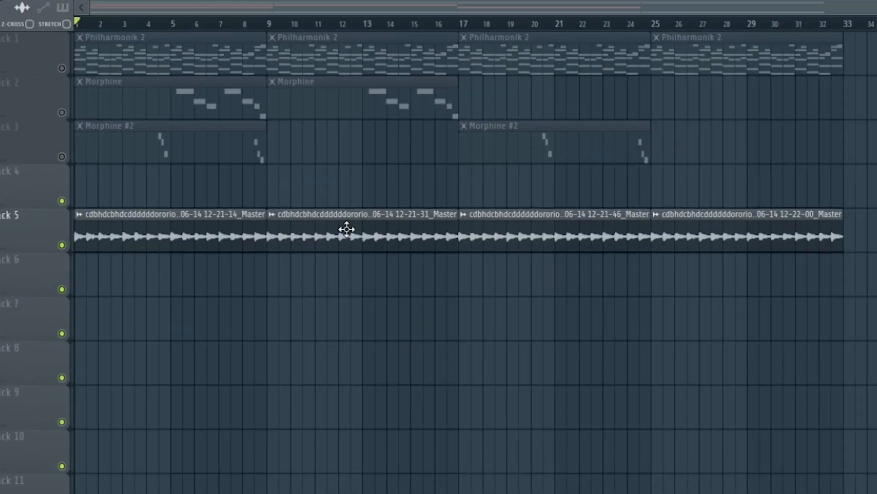
double_click(346, 229)
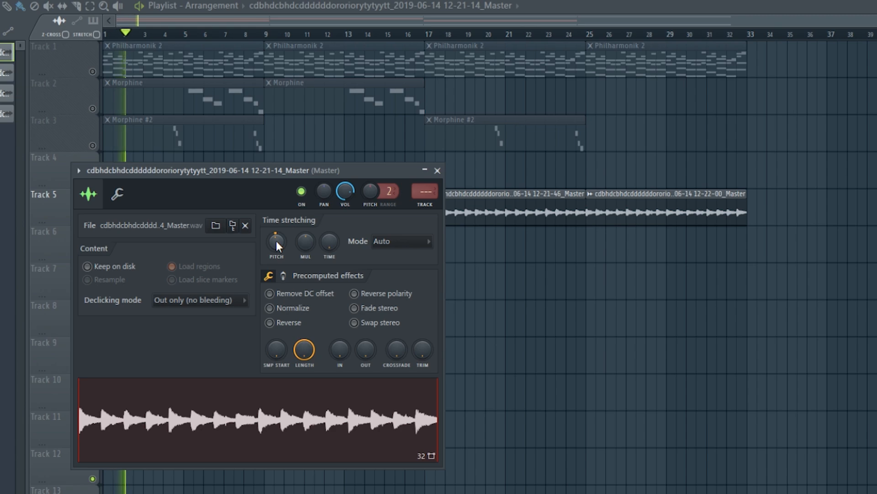
right_click(267, 406)
click(345, 493)
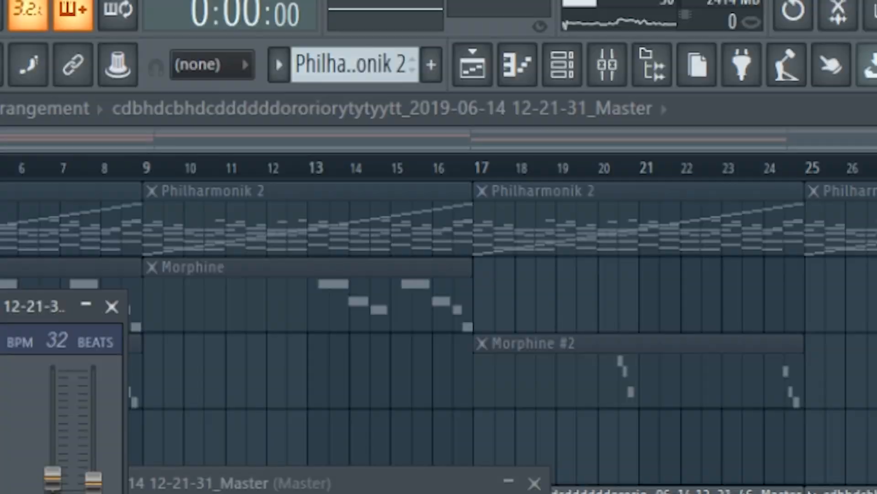
Step: Move the slicer's notes out of the Philharmonik 2 pattern into Pattern 4 and place that pattern on Track 6
click(564, 67)
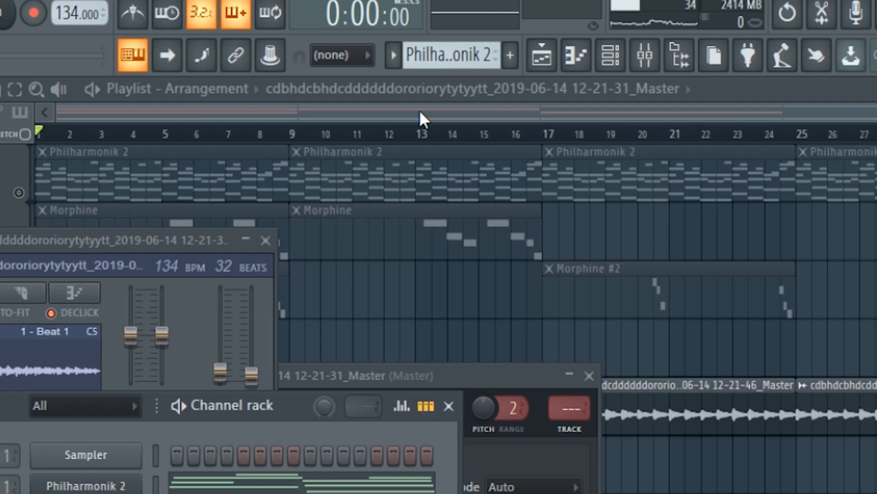
scroll(454, 55, down, 2)
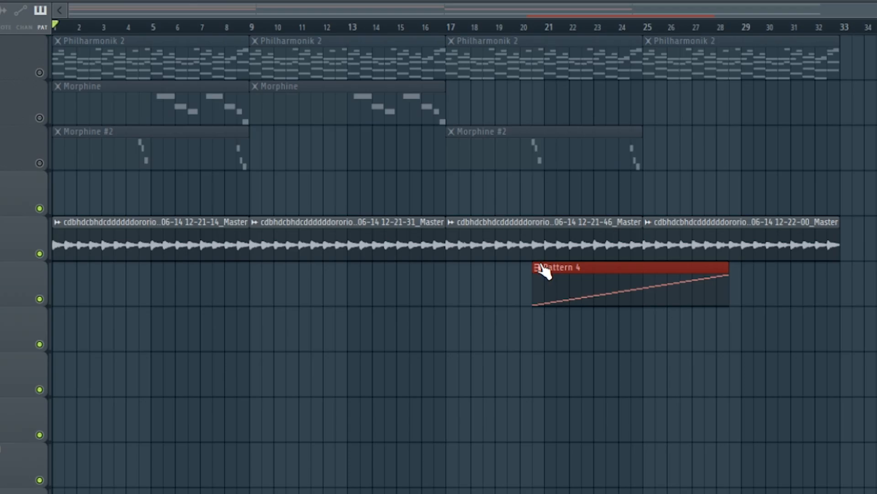
Step: Move the Pattern 4 clip to bar 1 on Track 6 and solo that track
drag(540, 268, 60, 269)
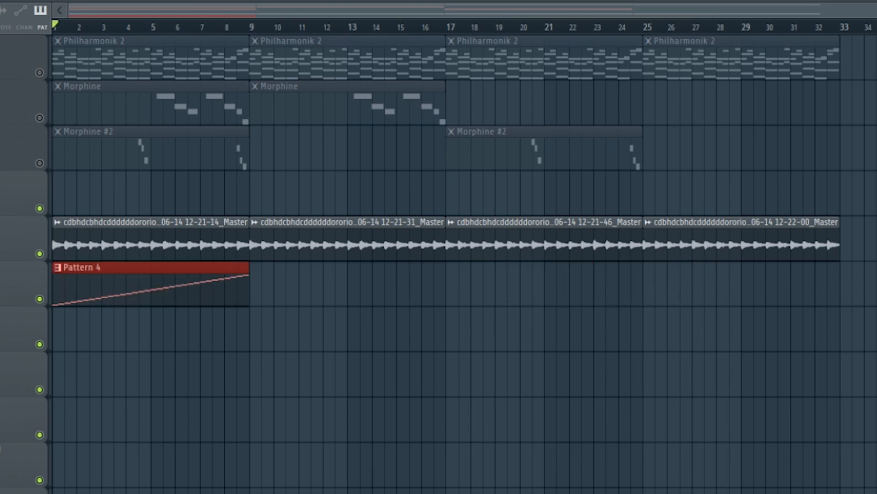
right_click(40, 299)
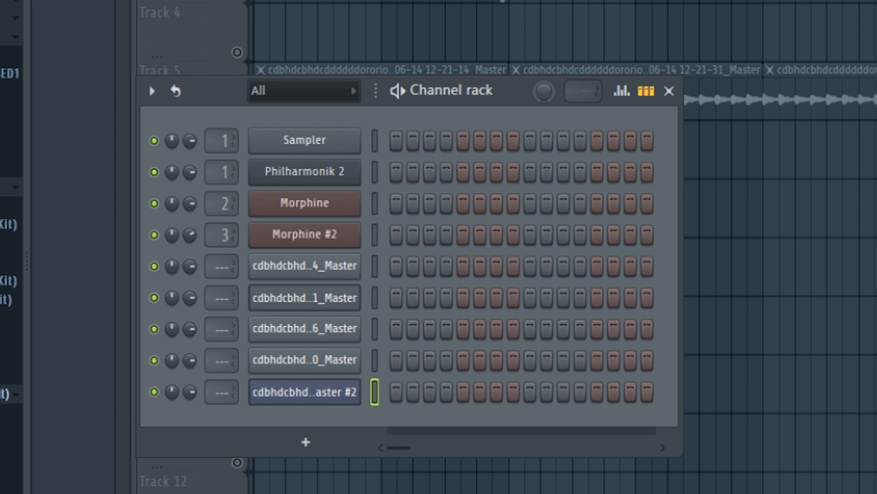
Step: Paste the slice notes into the beat slicer channel of Pattern 4 and open them in the piano roll
key(ctrl+v)
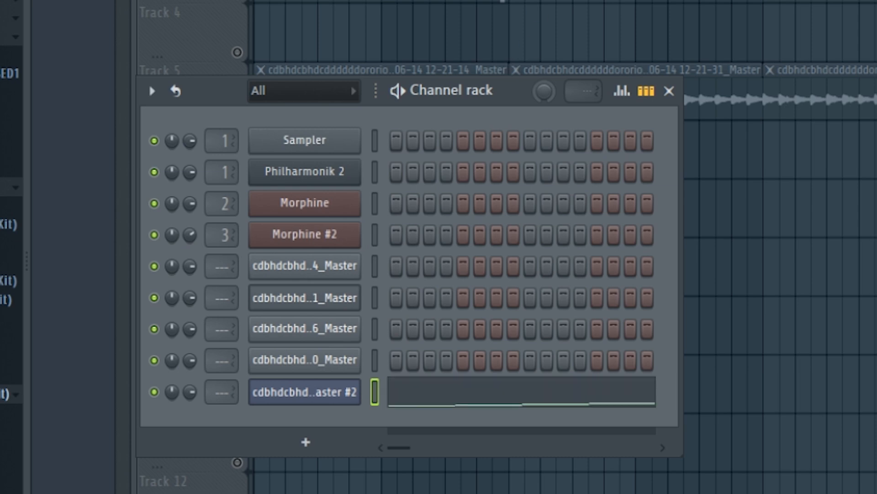
right_click(352, 384)
click(404, 390)
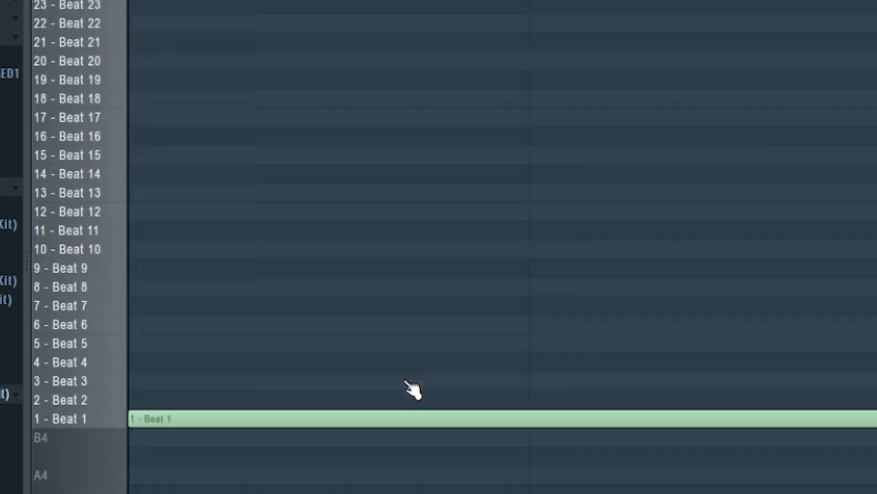
drag(824, 446, 23, 200)
Step: Route the beat slicer channel to mixer track 11
key(F6)
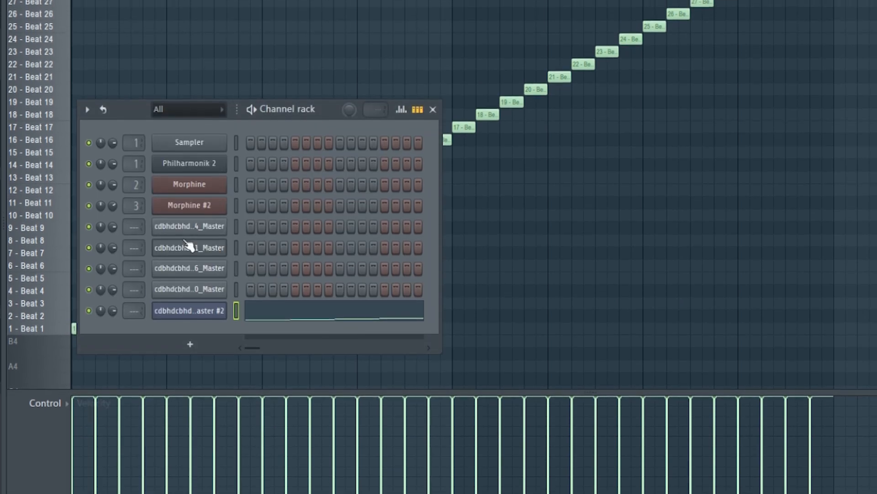
drag(126, 336, 126, 329)
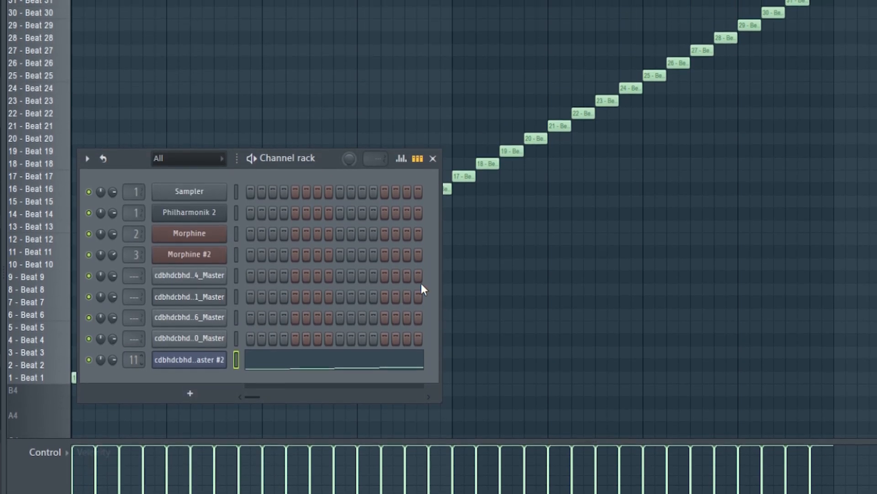
key(F6)
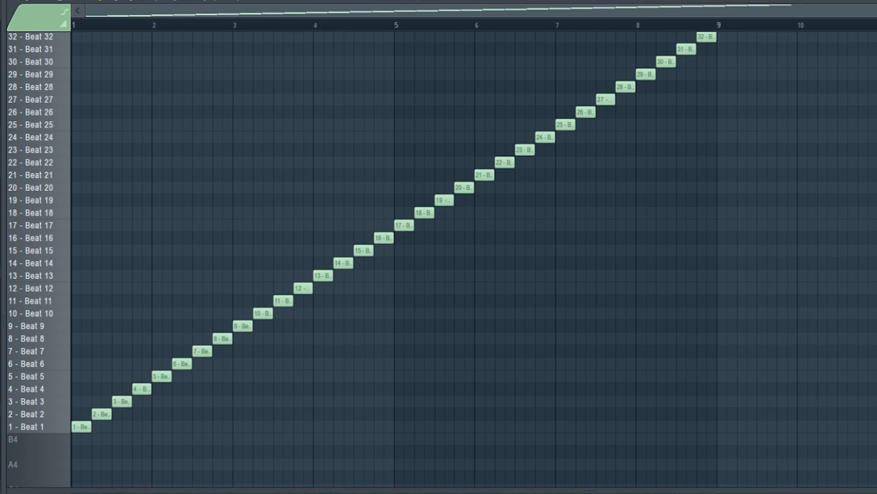
Step: Open the Fruity Slicer channel and audition individual slices, including Beat 1 and Beat 7
key(F6)
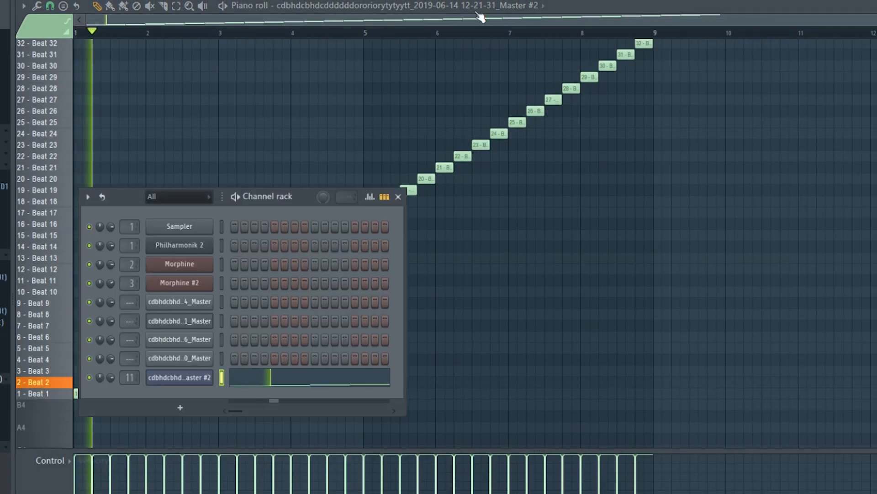
click(185, 382)
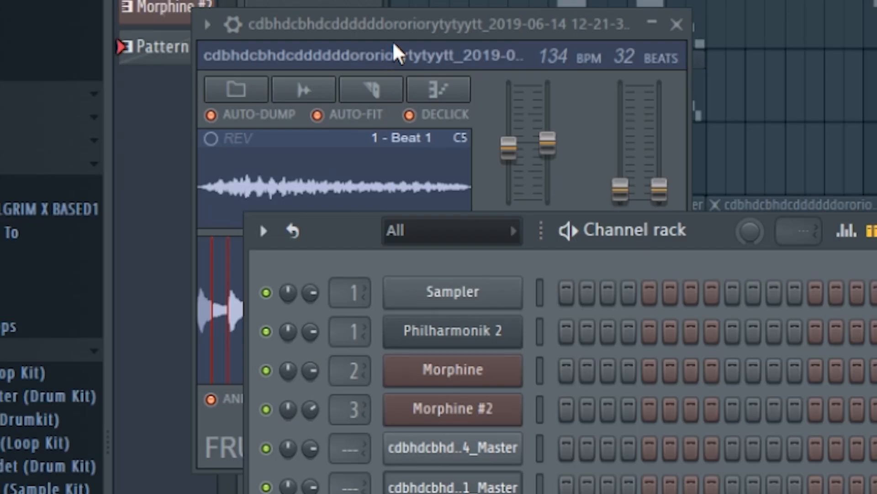
click(126, 165)
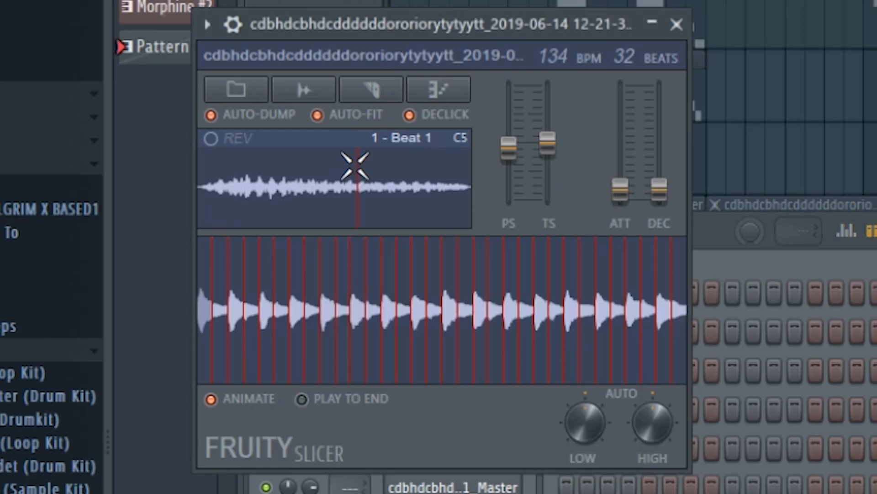
click(299, 295)
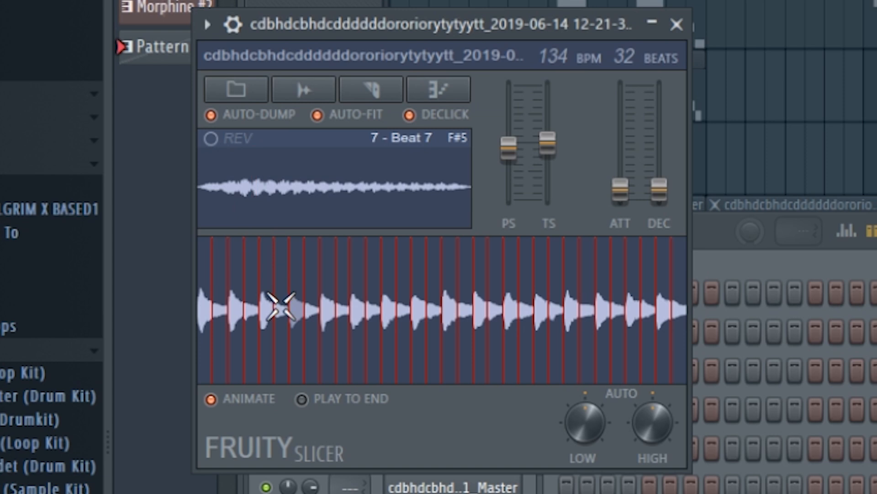
click(298, 314)
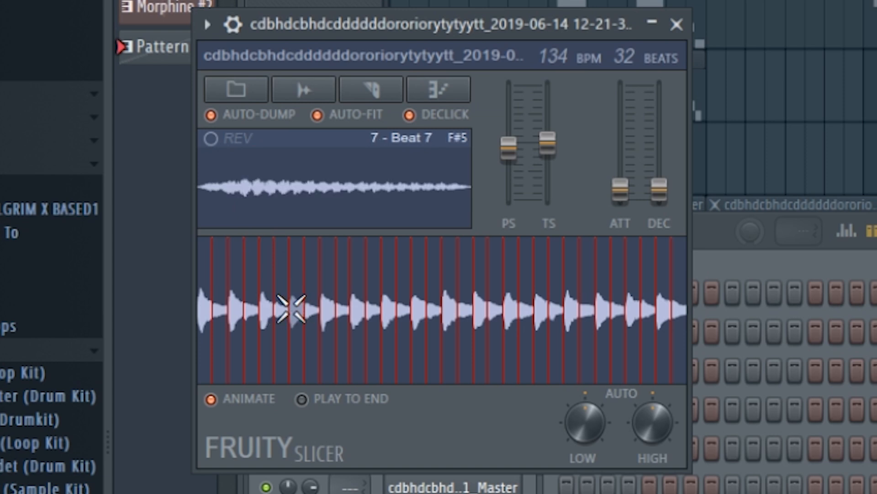
key(space)
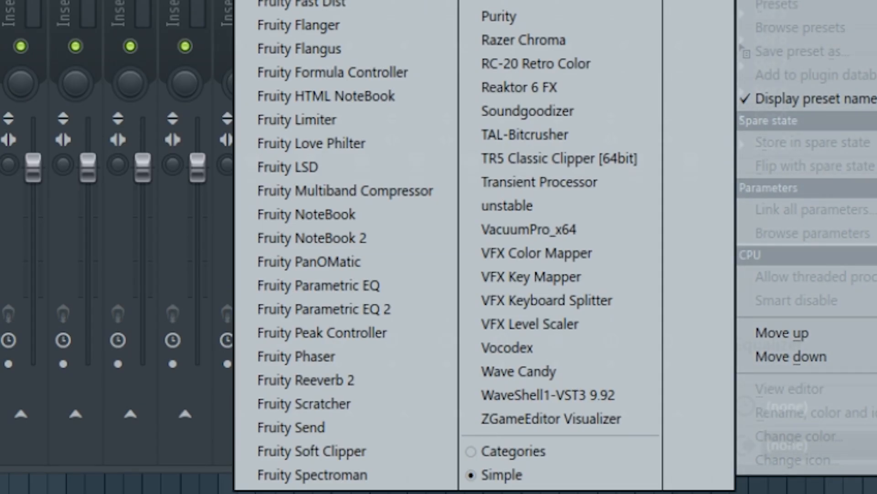
Step: Load Fruity Parametric EQ 2 on Insert 11 and cut the lows below about 150 Hz and the highs above about 10 kHz
click(394, 310)
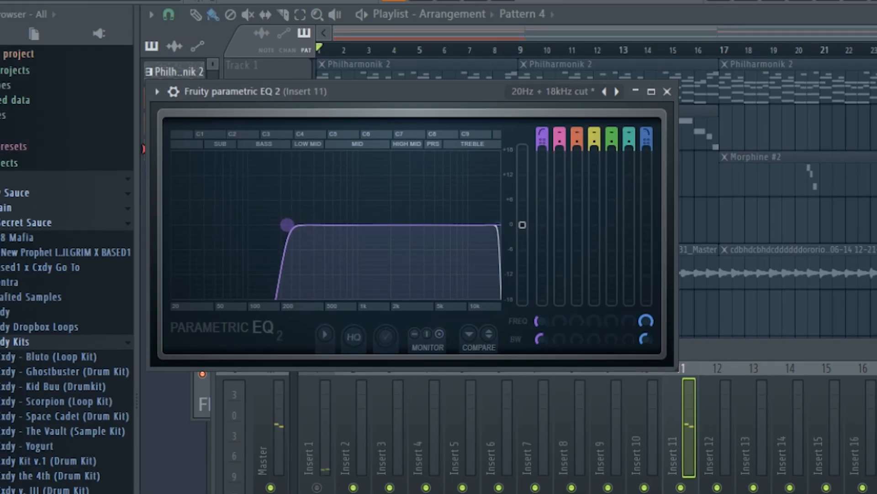
drag(497, 225, 476, 225)
drag(286, 225, 275, 224)
key(space)
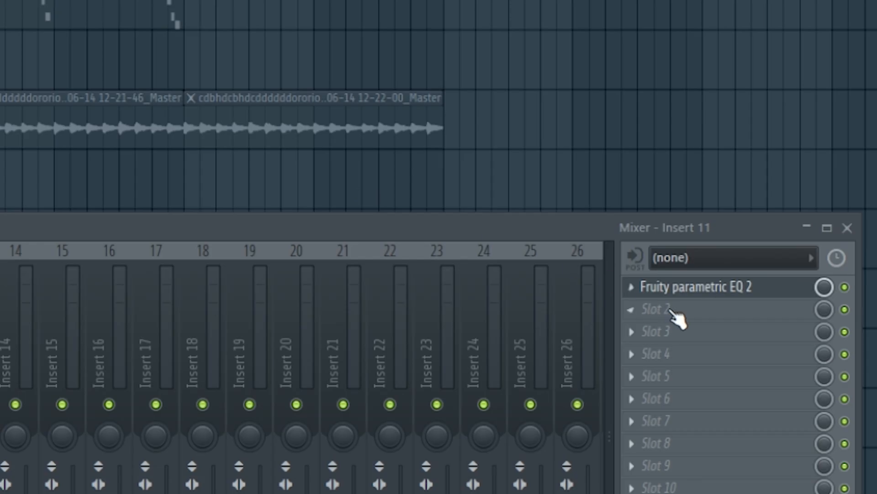
Step: Load Fruity Delay 2 into slot 2 of Insert 11 and give it a preset delay time
click(673, 310)
mouse_move(667, 320)
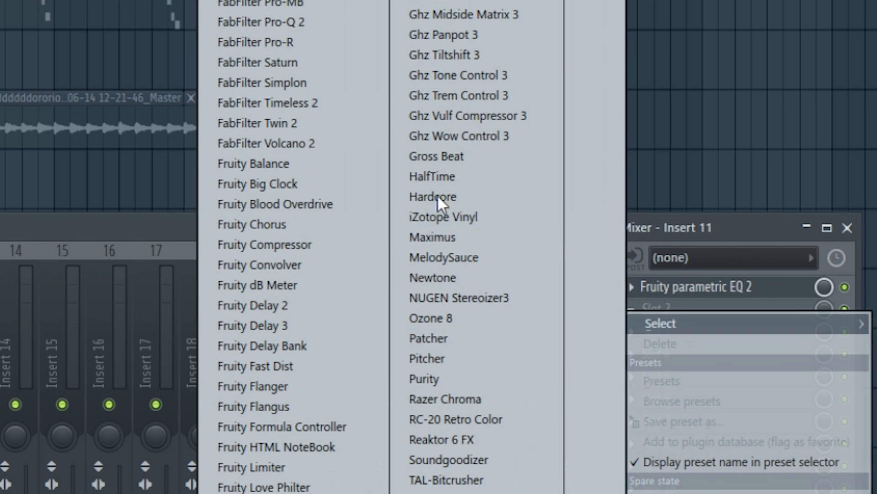
click(274, 306)
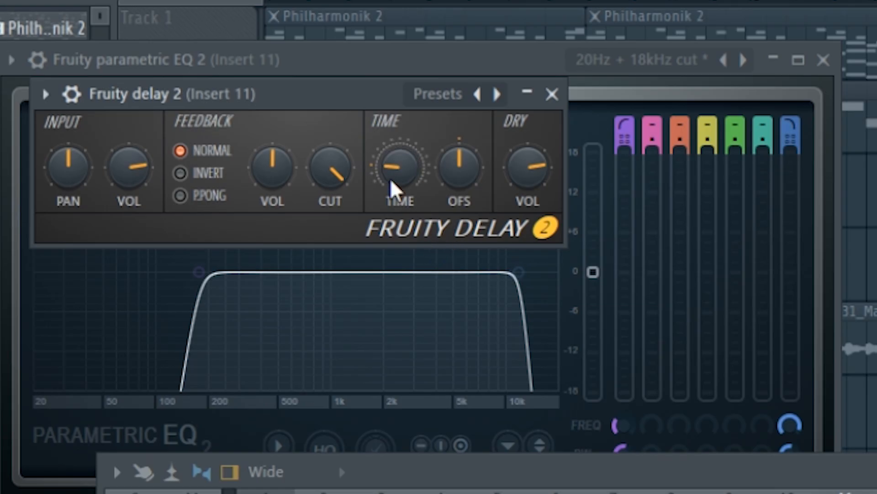
right_click(391, 178)
mouse_move(436, 220)
click(640, 294)
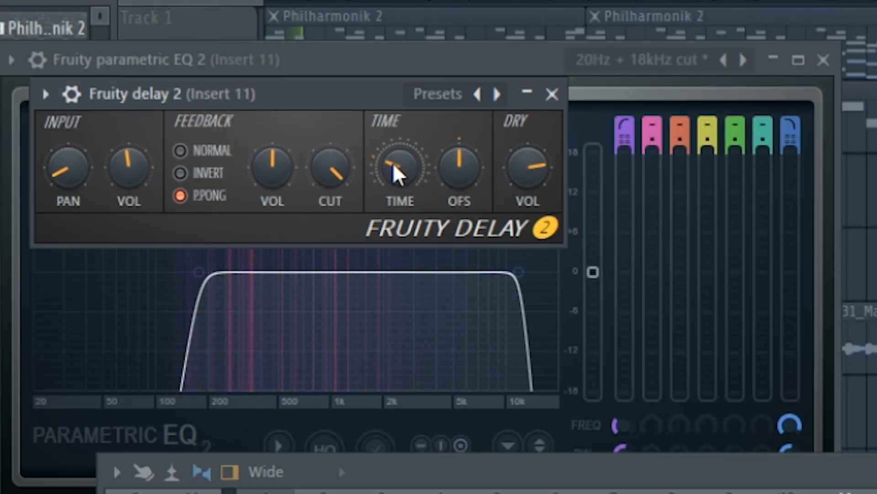
Step: Switch Fruity Delay 2 to a shorter preset delay time and raise its input volume
right_click(397, 174)
mouse_move(475, 208)
click(676, 234)
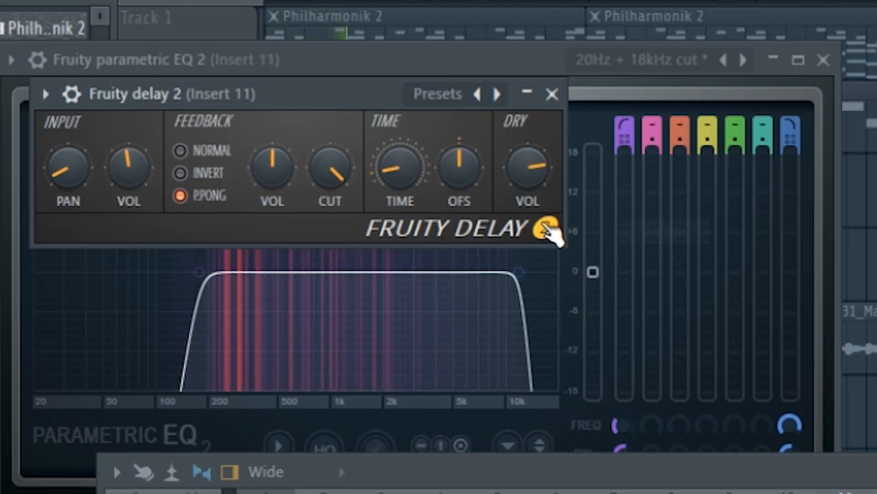
drag(130, 176, 131, 128)
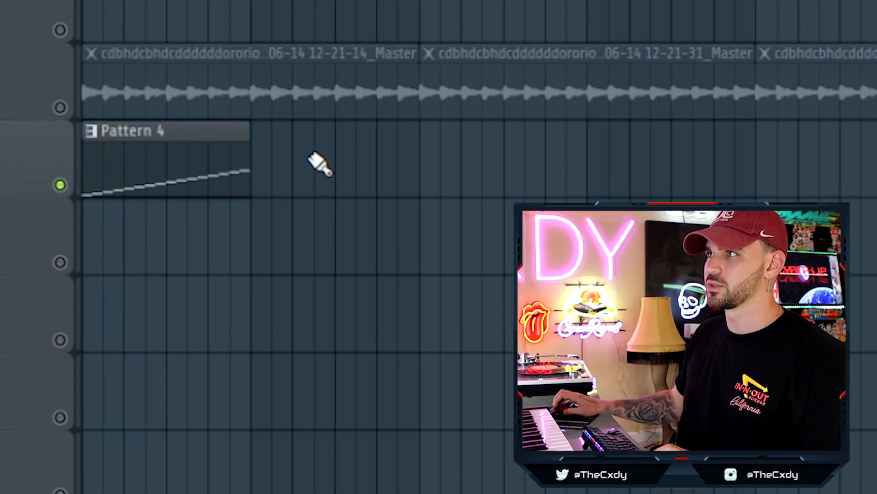
Step: Duplicate the Pattern 4 clip on Track 6 so the copy starts at bar 5, and play the arrangement
drag(261, 153, 72, 197)
key(ctrl+b)
ctrl+click(385, 315)
key(space)
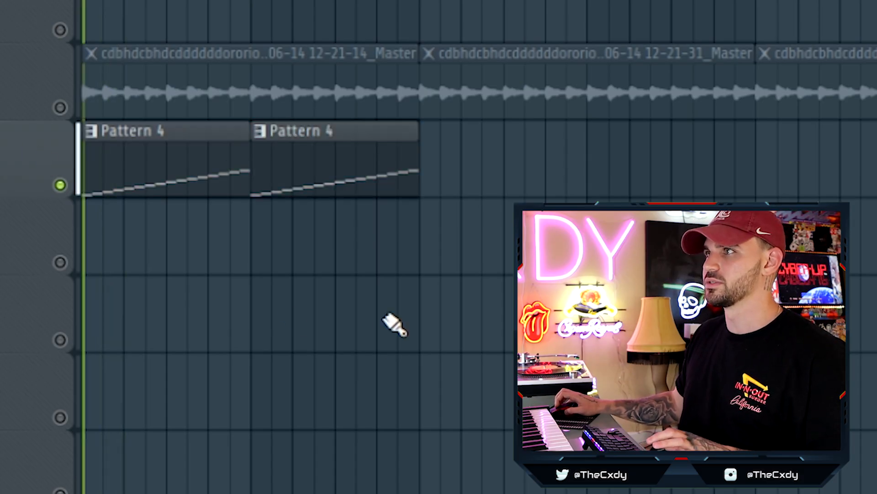